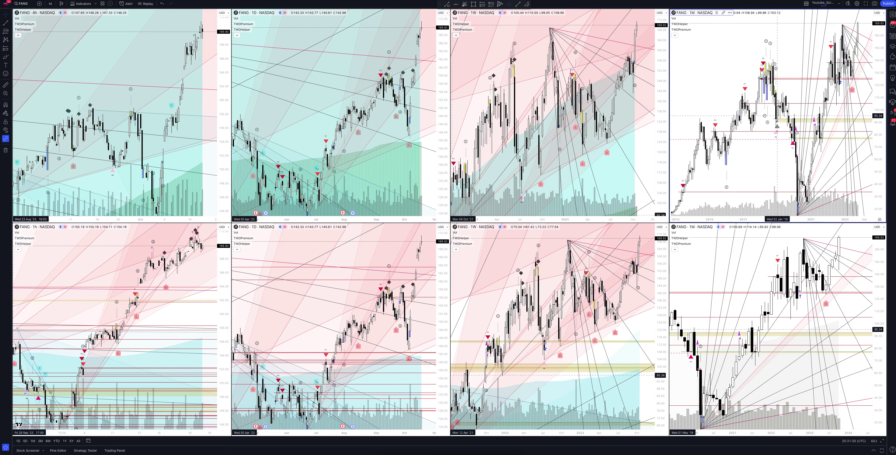
# Enlarge the upper and lower monthly and weekly FANG charts in turn, restoring the grid each time.
pyautogui.click(882, 441)
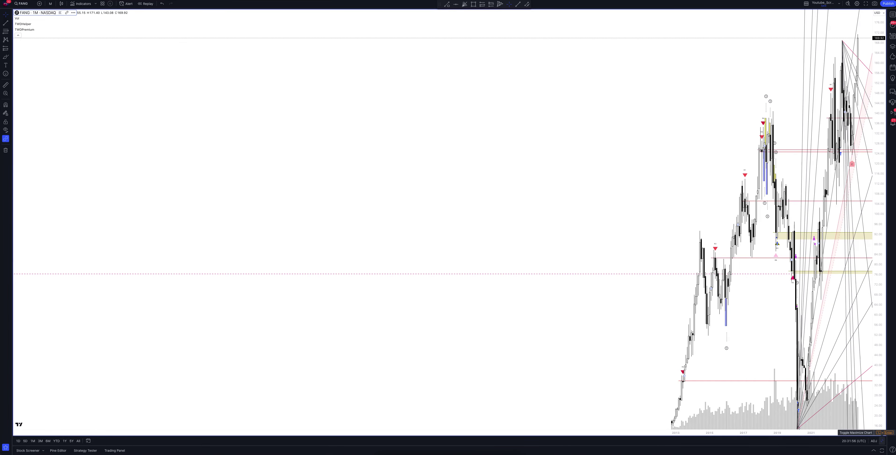
pyautogui.click(882, 440)
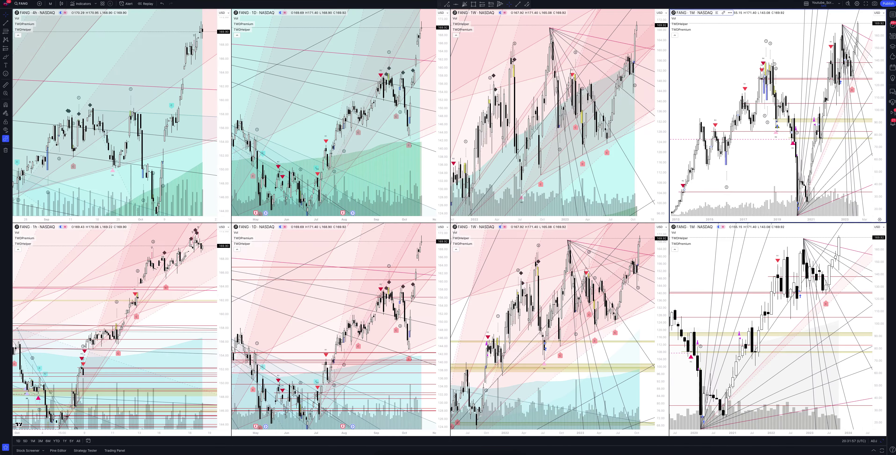
pyautogui.click(882, 440)
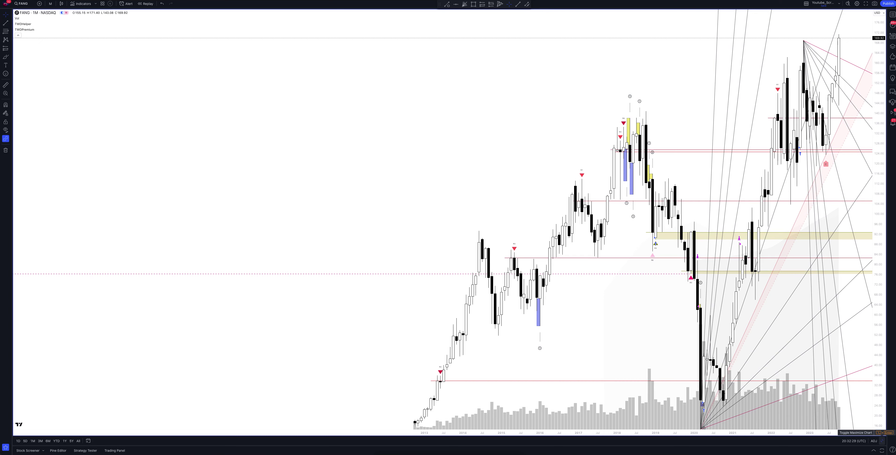
pyautogui.click(882, 432)
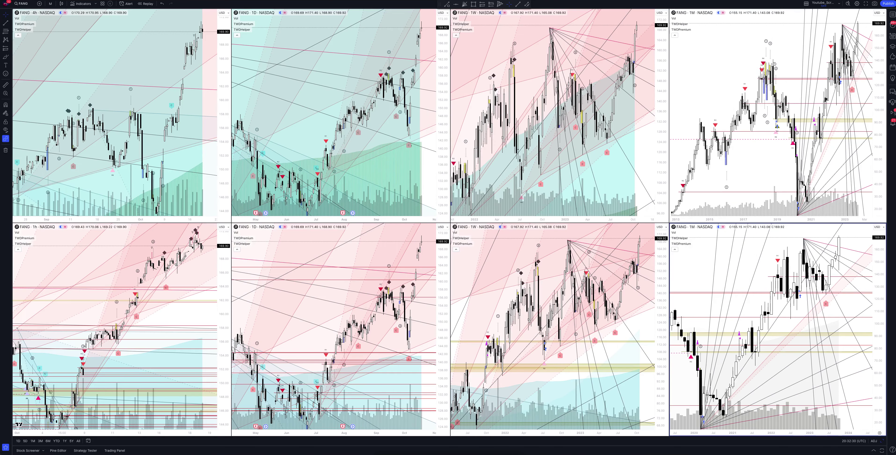
pyautogui.hotkey('alt', 'Return')
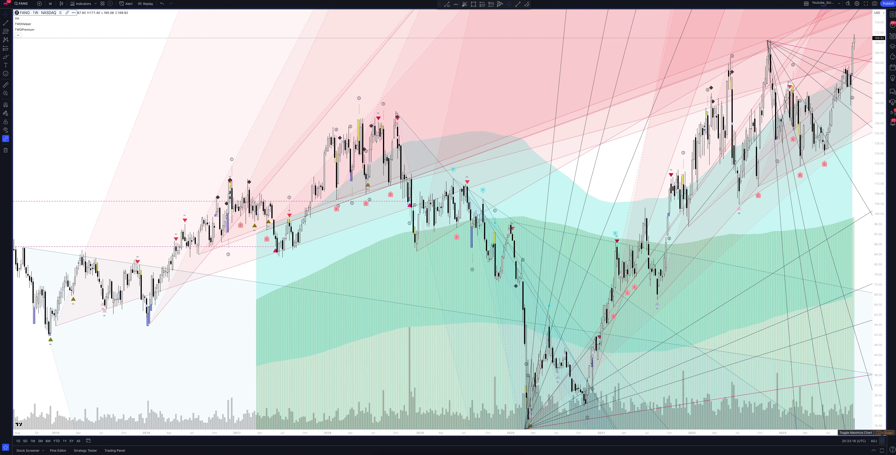
pyautogui.click(884, 432)
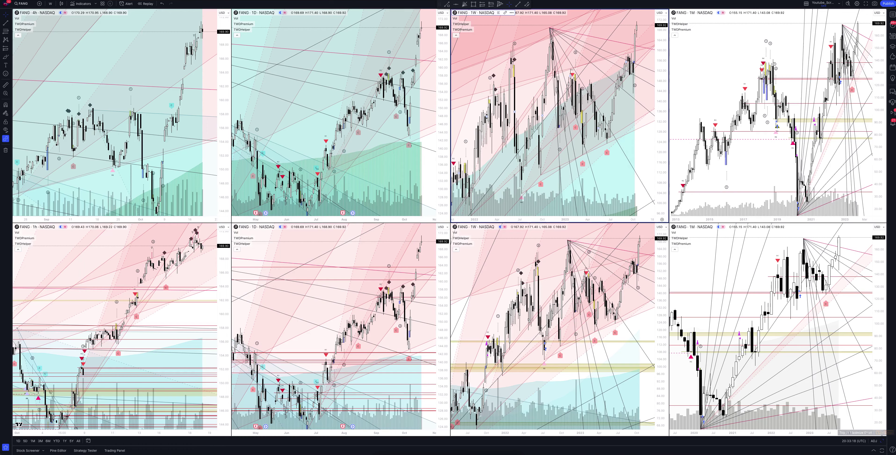
pyautogui.hotkey('alt', 'Return')
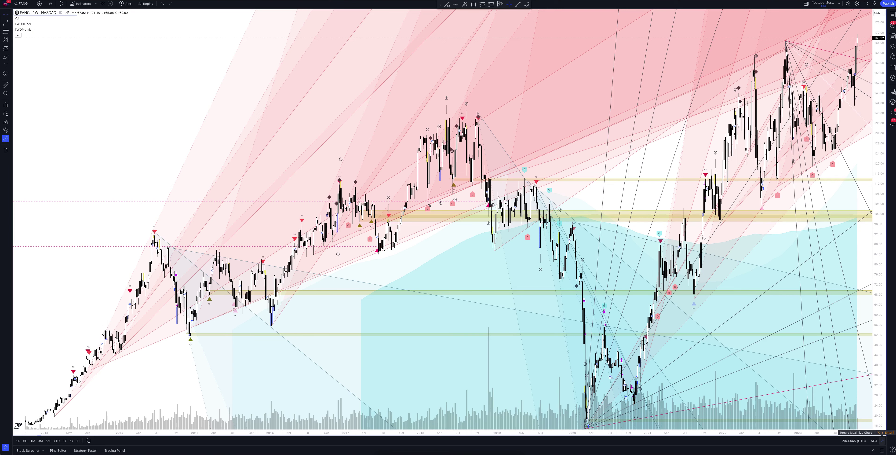
pyautogui.click(881, 432)
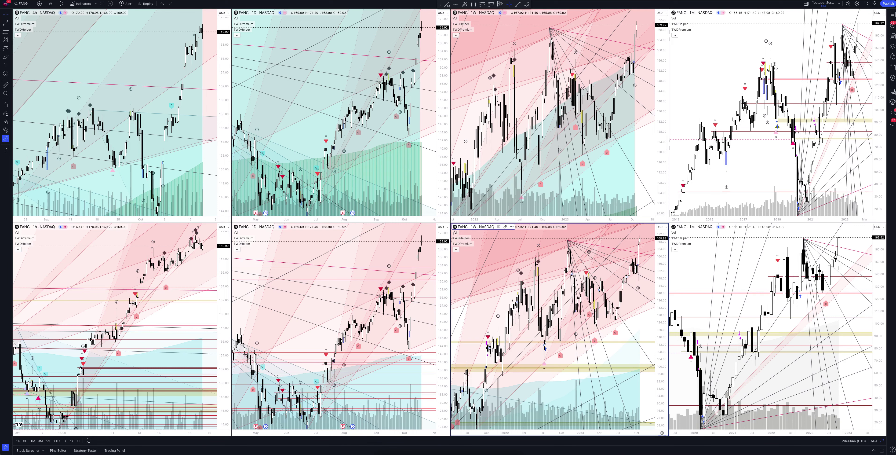
# Maximize the lower daily chart, review its Strategy Tester backtest, then restore the grid with Alt+Enter.
pyautogui.click(222, 216)
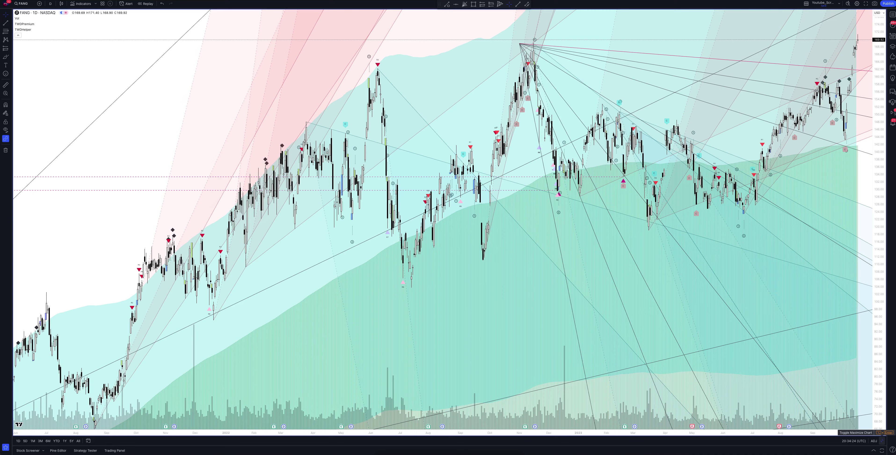
pyautogui.click(882, 440)
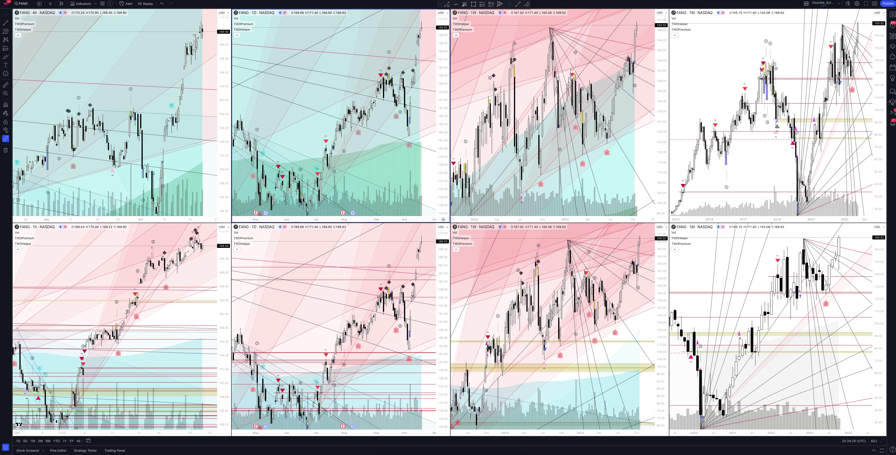
pyautogui.click(882, 441)
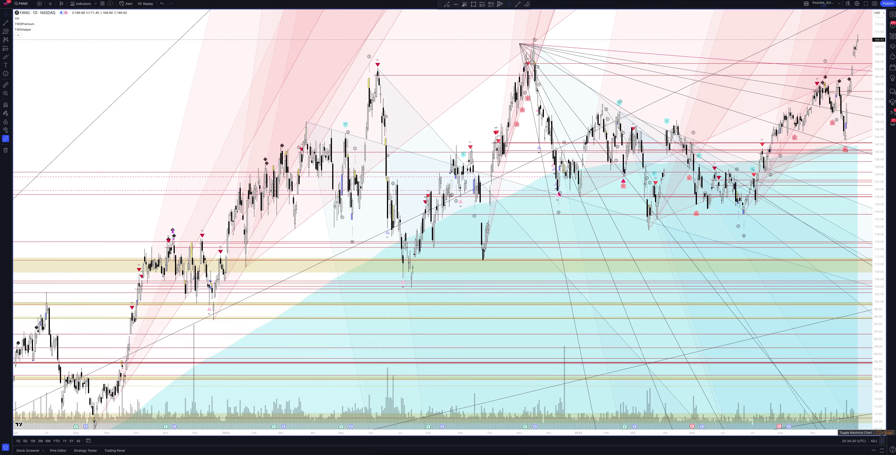
pyautogui.click(28, 451)
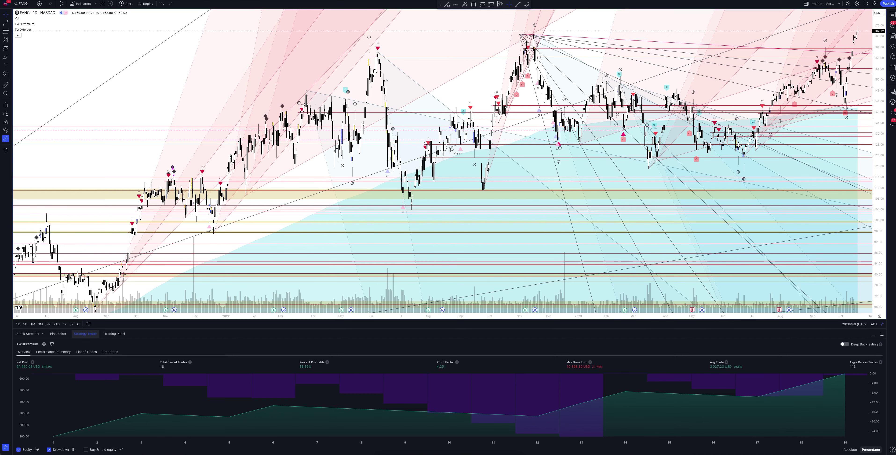
pyautogui.hotkey('alt', 'Return')
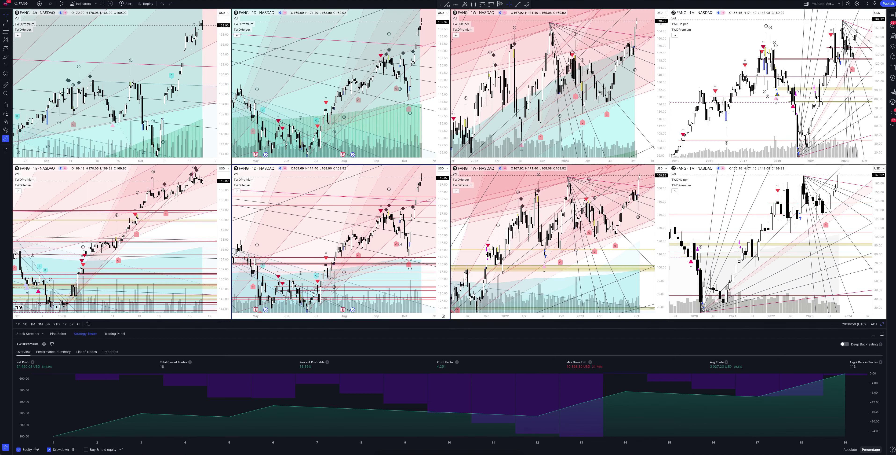
# Review the 4h FANG chart maximized, then maximize the 1h chart with its backtest below.
pyautogui.click(122, 86)
pyautogui.hotkey('alt', 'Return')
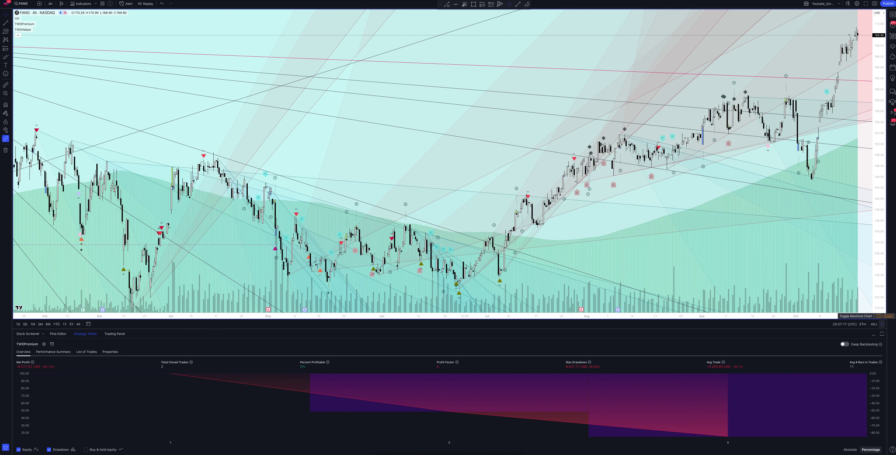
pyautogui.click(882, 323)
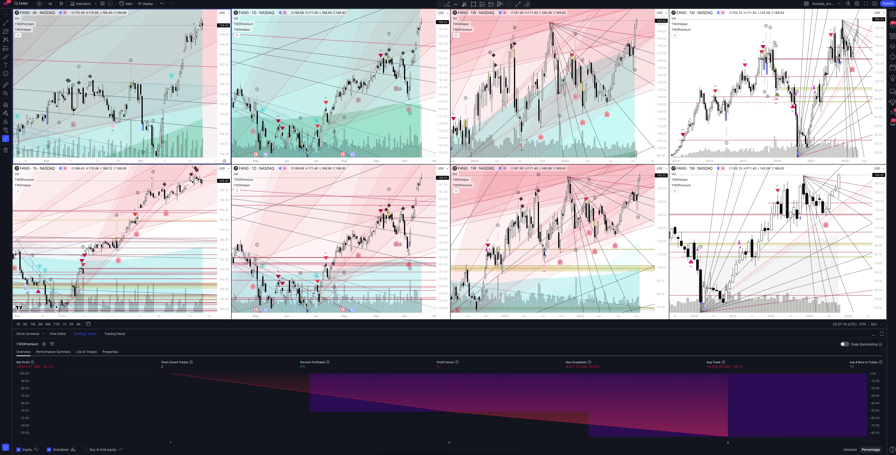
pyautogui.click(115, 243)
pyautogui.hotkey('alt', 'Return')
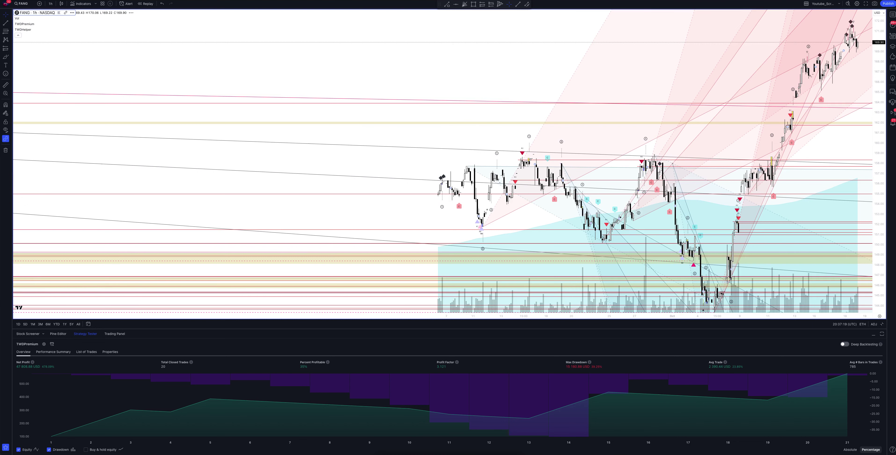
# Change the FANG chart's interval from 1 hour to 2 hours to rerun the backtest.
pyautogui.click(51, 4)
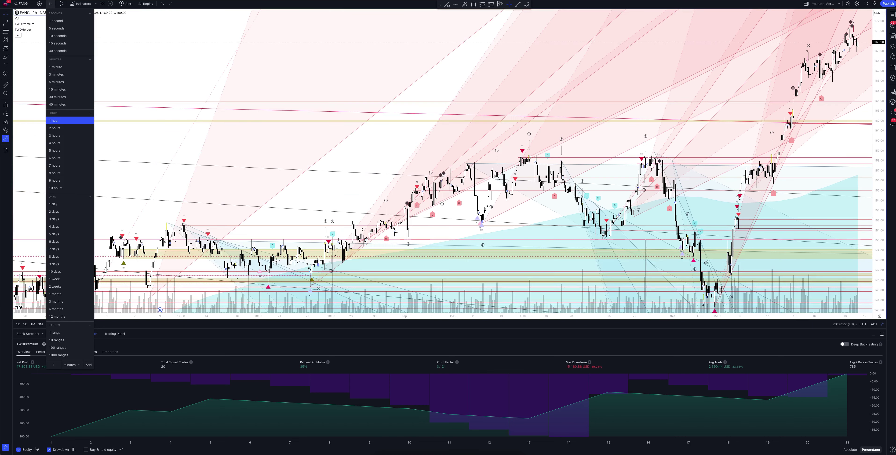
pyautogui.click(53, 120)
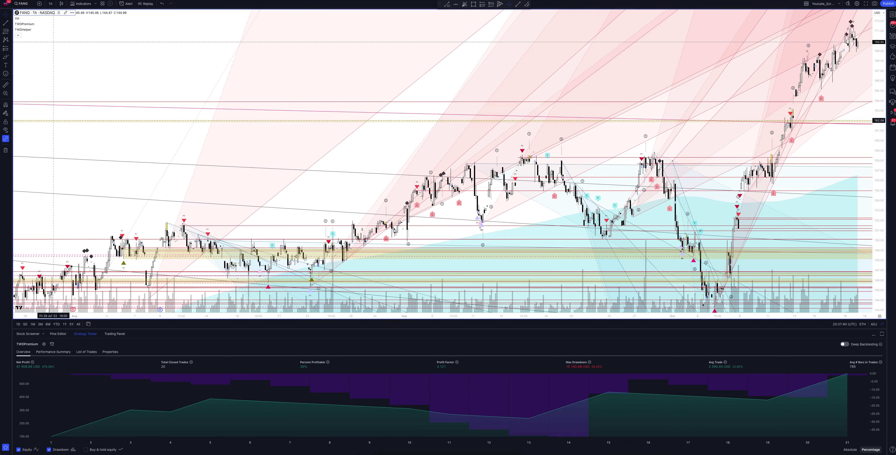
pyautogui.click(50, 3)
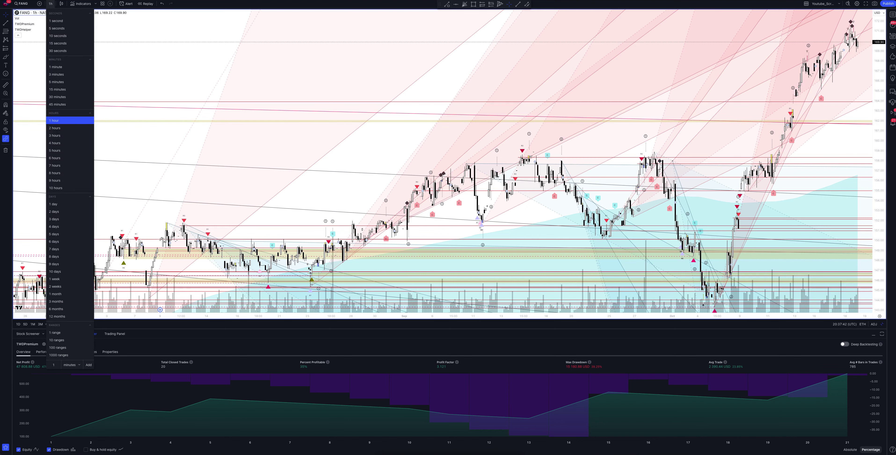
pyautogui.click(54, 128)
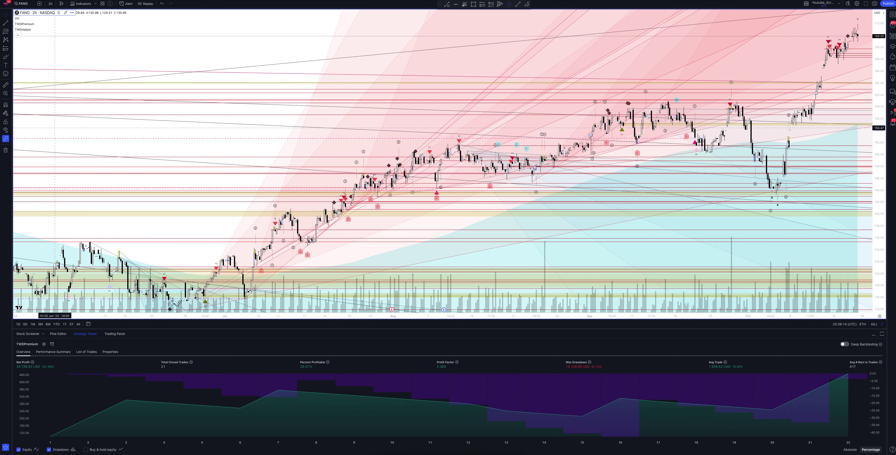
pyautogui.click(50, 4)
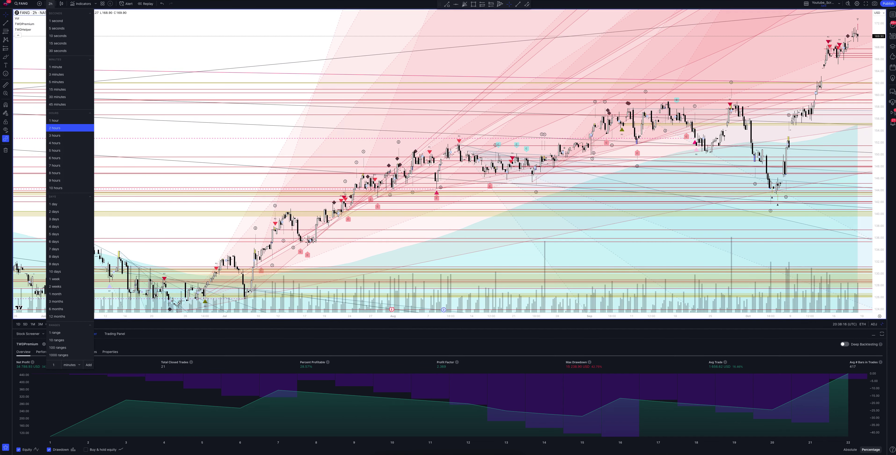
# Run the FANG backtest on the 3-hour interval, then on 4 hours.
pyautogui.click(55, 135)
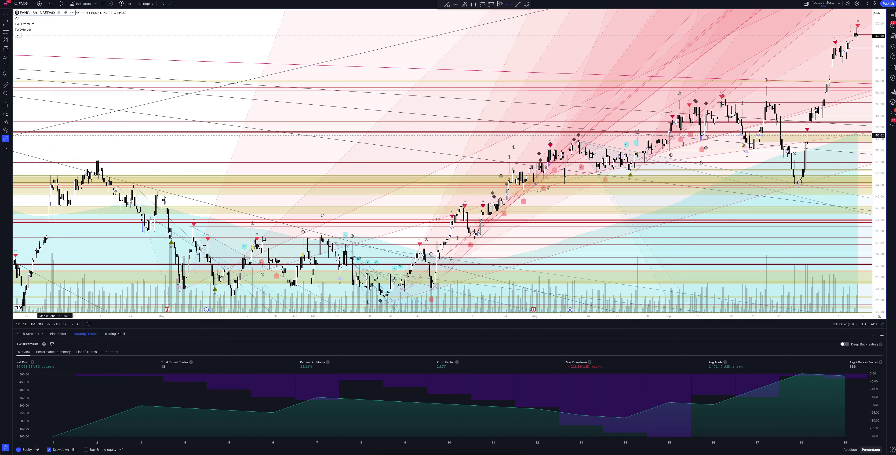
pyautogui.click(50, 3)
pyautogui.click(54, 142)
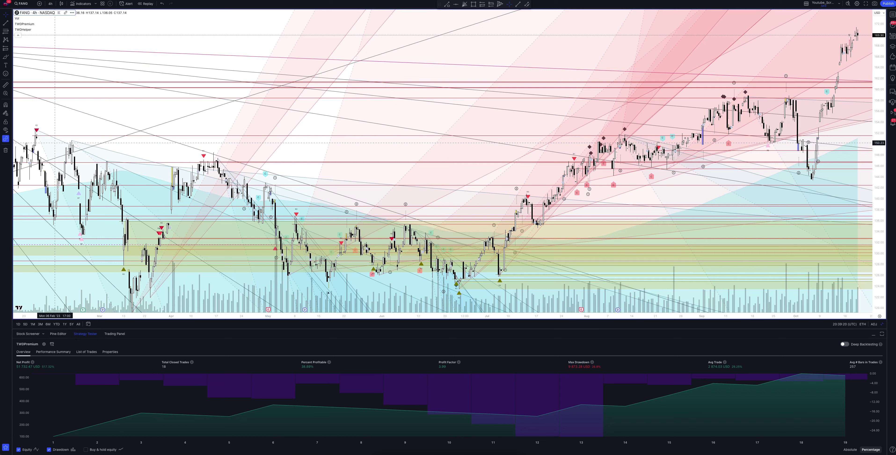
pyautogui.click(50, 4)
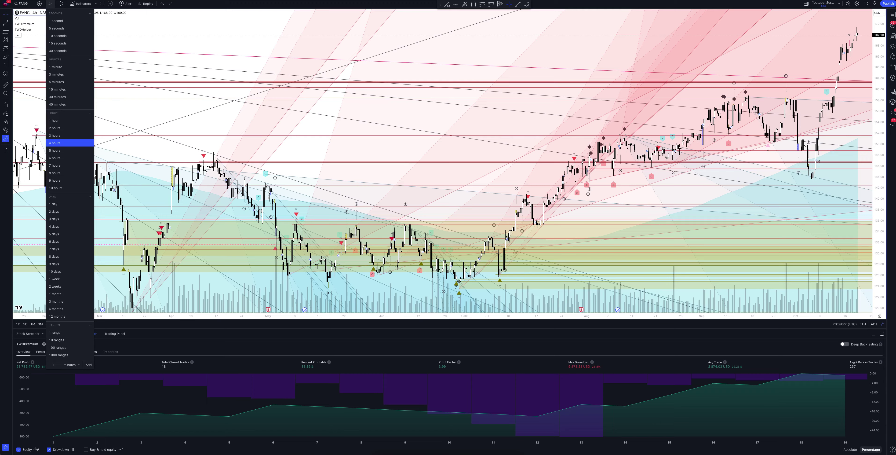
# Run the FANG backtest on the 5-hour interval, then on 6 hours.
pyautogui.click(54, 150)
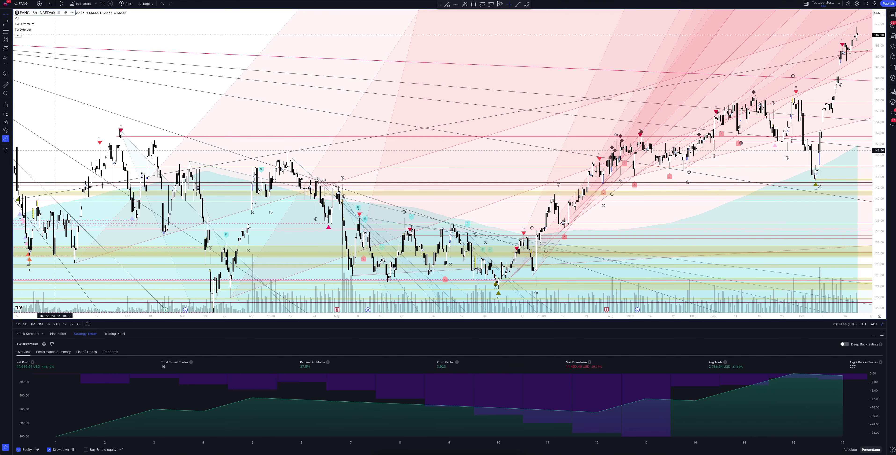
pyautogui.click(50, 4)
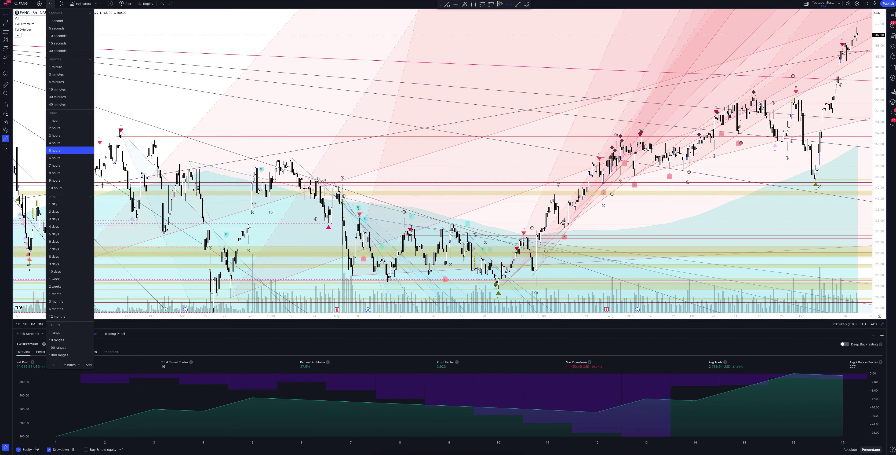
pyautogui.click(55, 158)
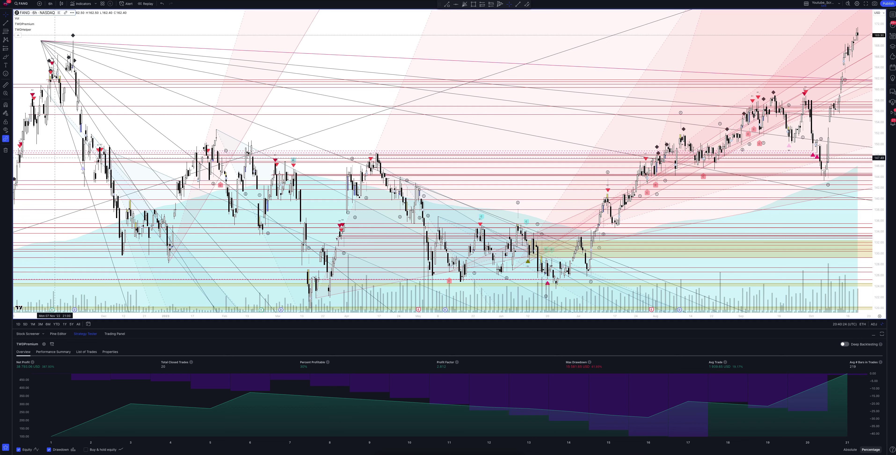
pyautogui.click(51, 4)
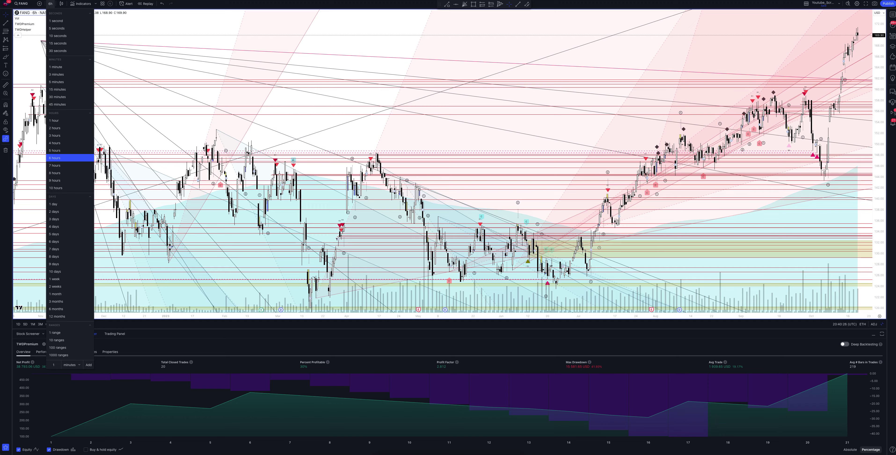
# Backtest the FANG chart on 7-hour and 8-hour bars, then set it back to 1 hour.
pyautogui.click(54, 165)
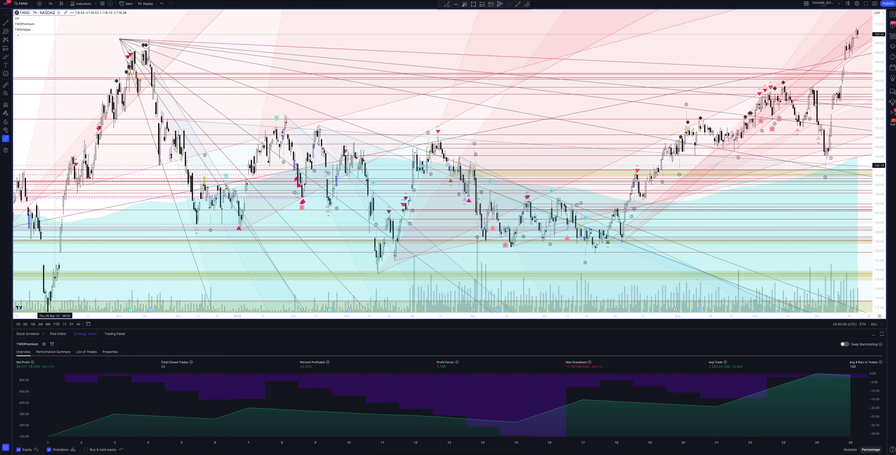
pyautogui.click(50, 4)
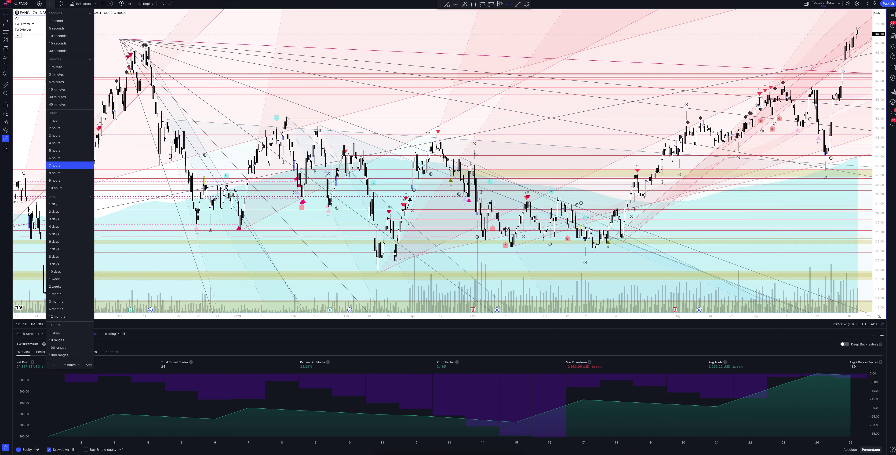
pyautogui.click(55, 172)
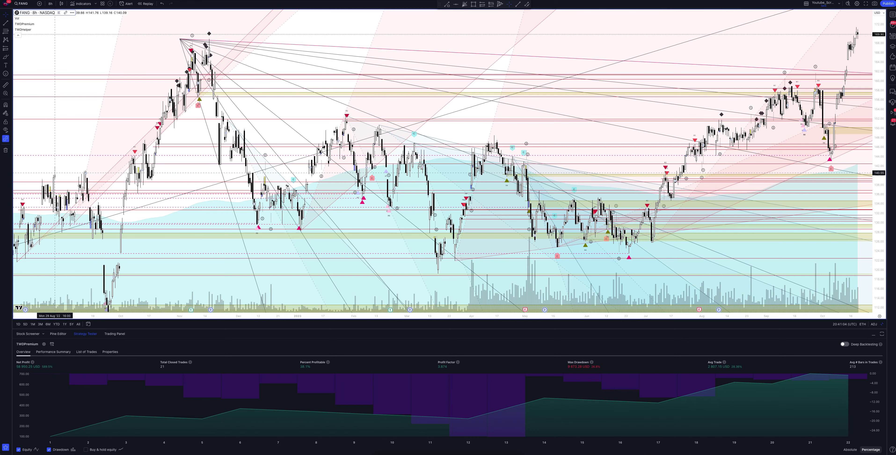
pyautogui.click(50, 4)
pyautogui.click(54, 120)
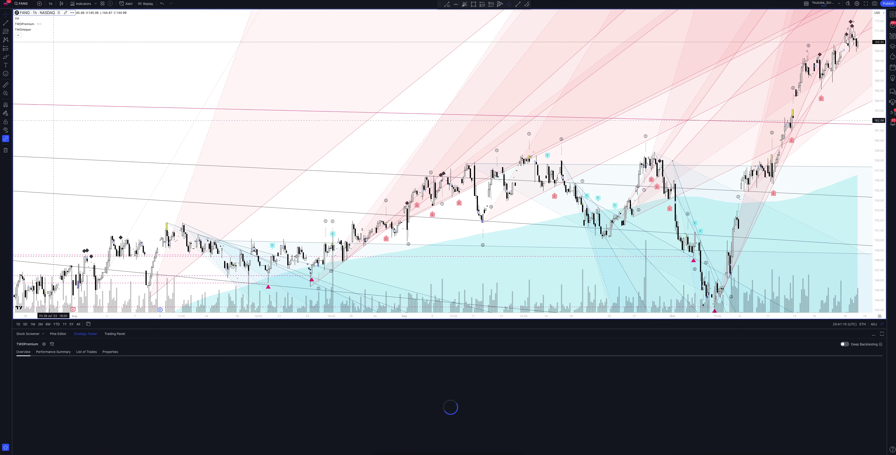
# Toggle the maximized 1-hour chart back to the eight-chart grid with Alt+Enter.
pyautogui.hotkey('alt', 'Return')
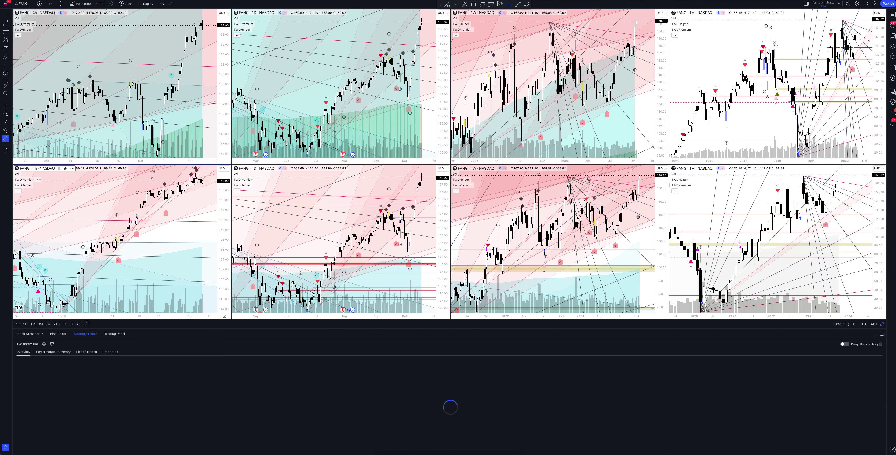